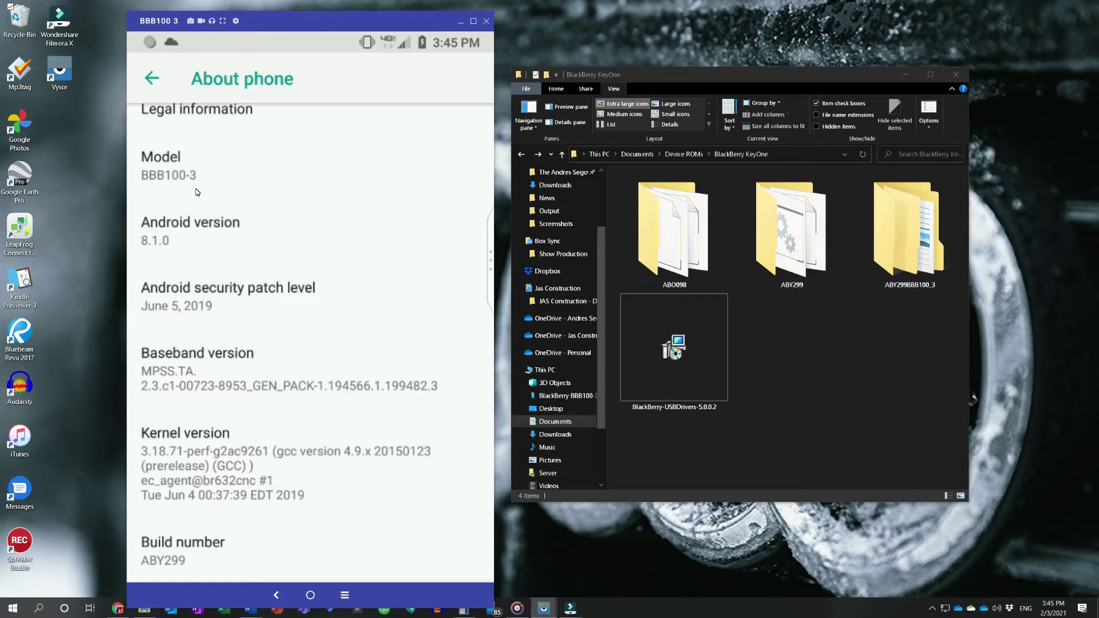
pyautogui.scroll(1, 196, 192)
pyautogui.scroll(-1, 196, 192)
pyautogui.click(282, 553)
# Step: Go back to Settings and open Network & Internet > Cellular networks > Preferred network type (Global selected)
pyautogui.rightClick(283, 553)
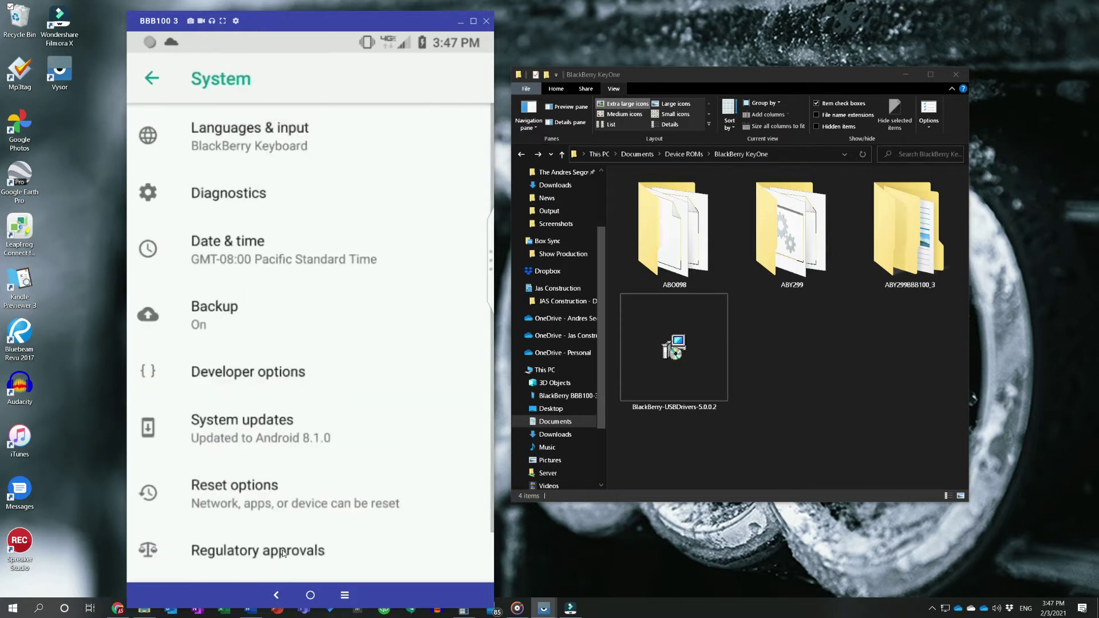
pyautogui.rightClick(282, 554)
pyautogui.scroll(10, 283, 553)
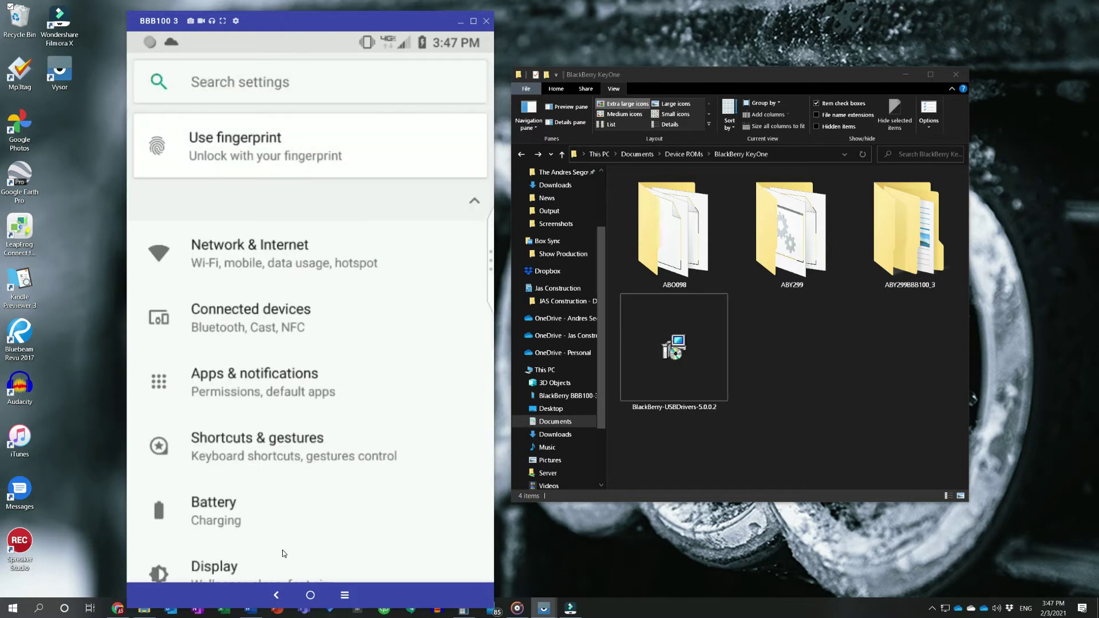
pyautogui.press('Return')
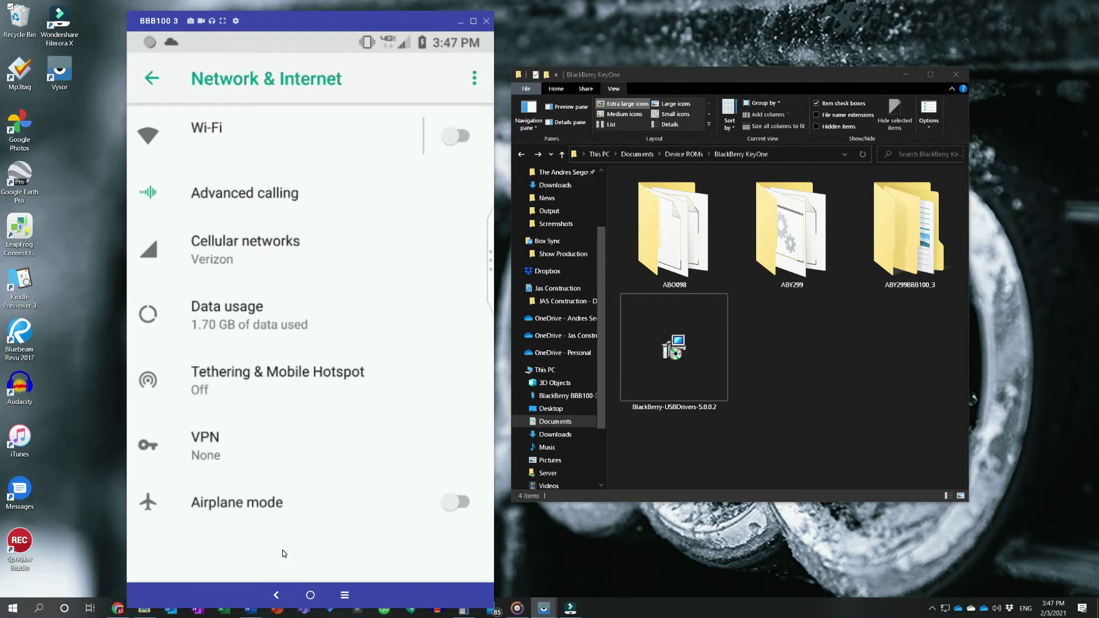
pyautogui.press('Return')
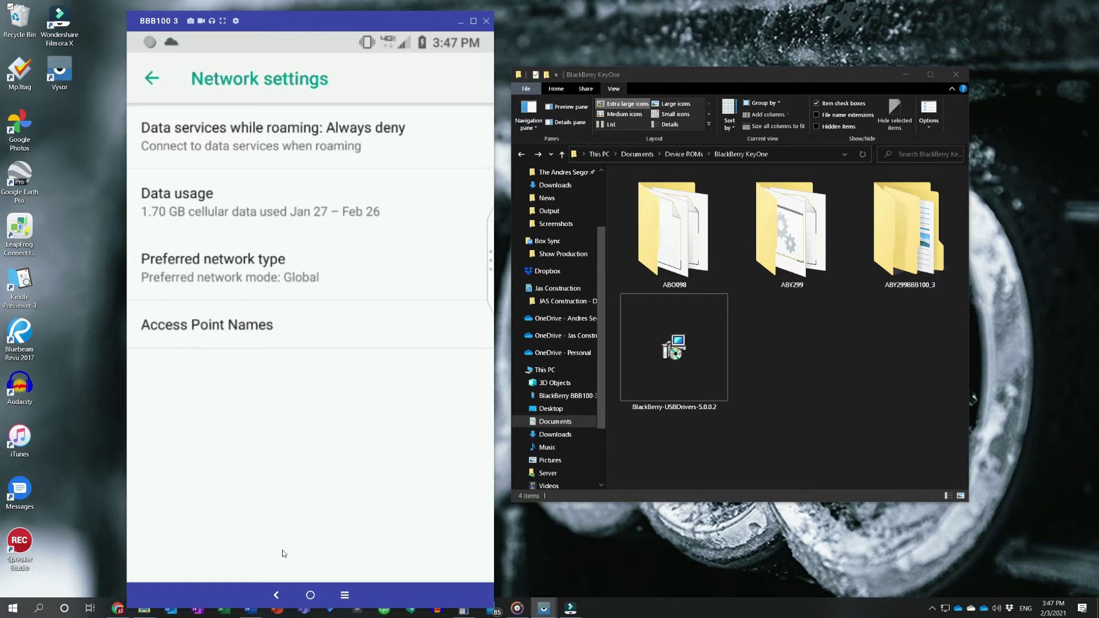
pyautogui.press('Return')
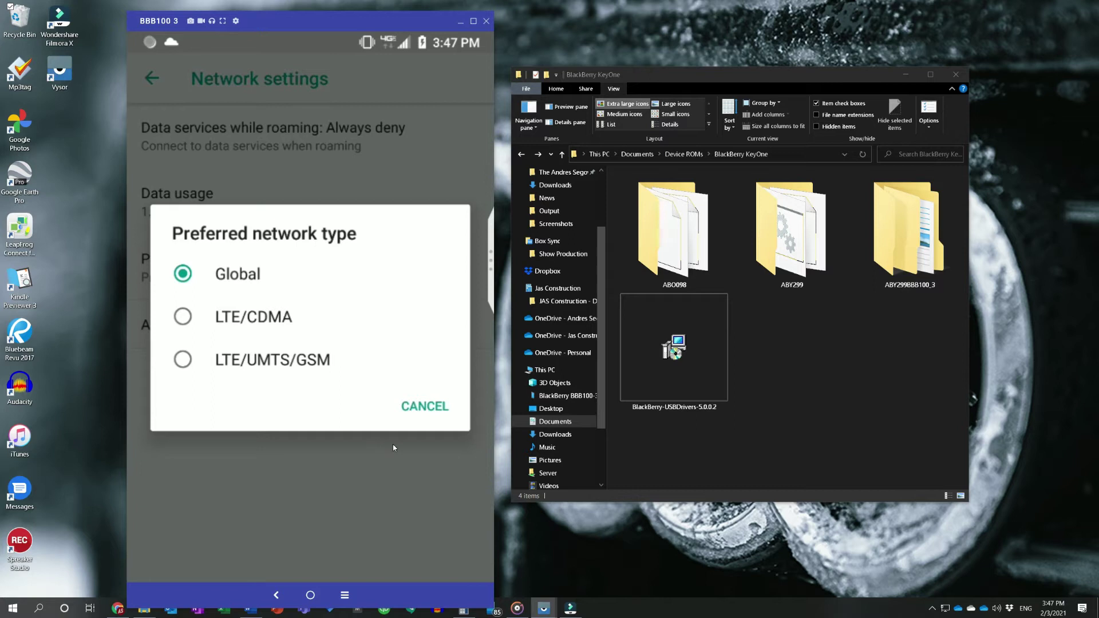
# Step: Cancel the Preferred network type choices, leaving Global unchanged
pyautogui.click(412, 409)
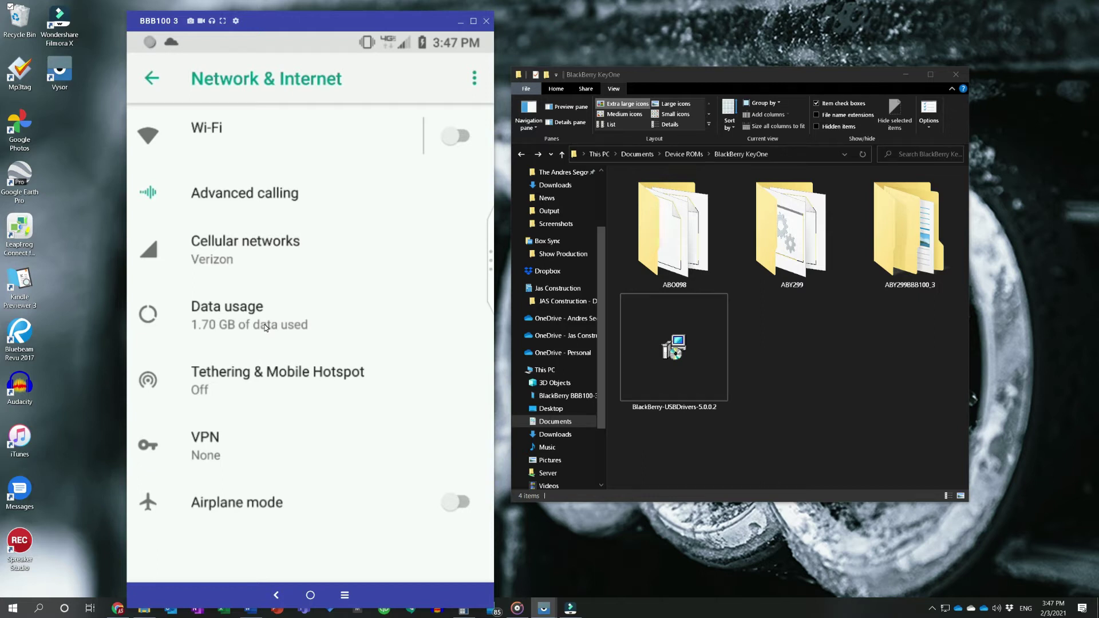
# Step: Switch Cellular data off on the Data usage page and confirm with OK
pyautogui.click(265, 327)
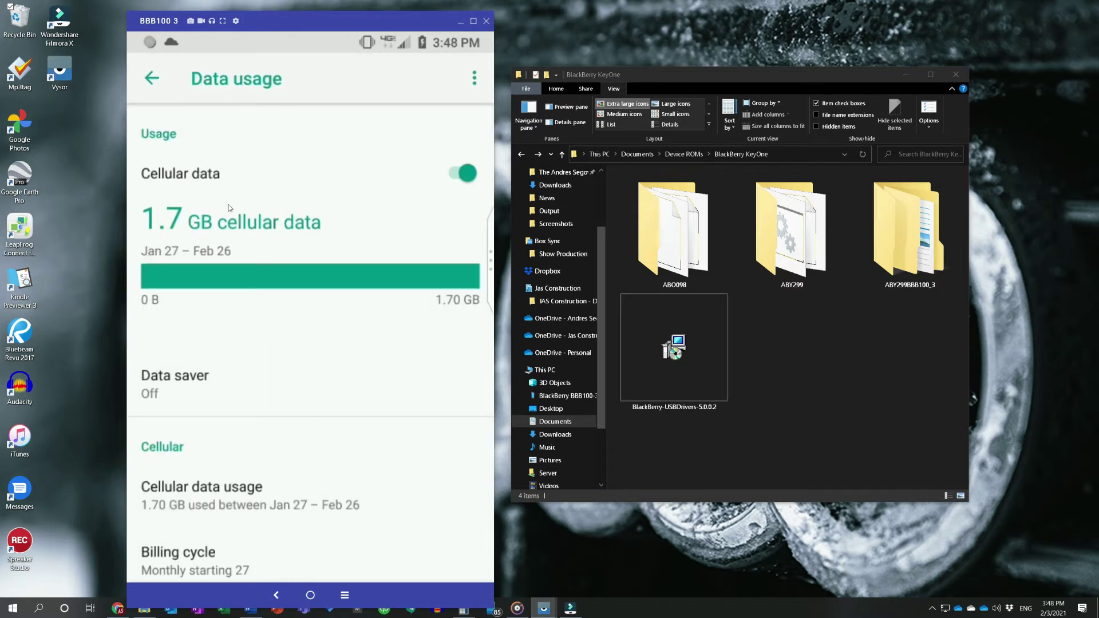
pyautogui.click(464, 174)
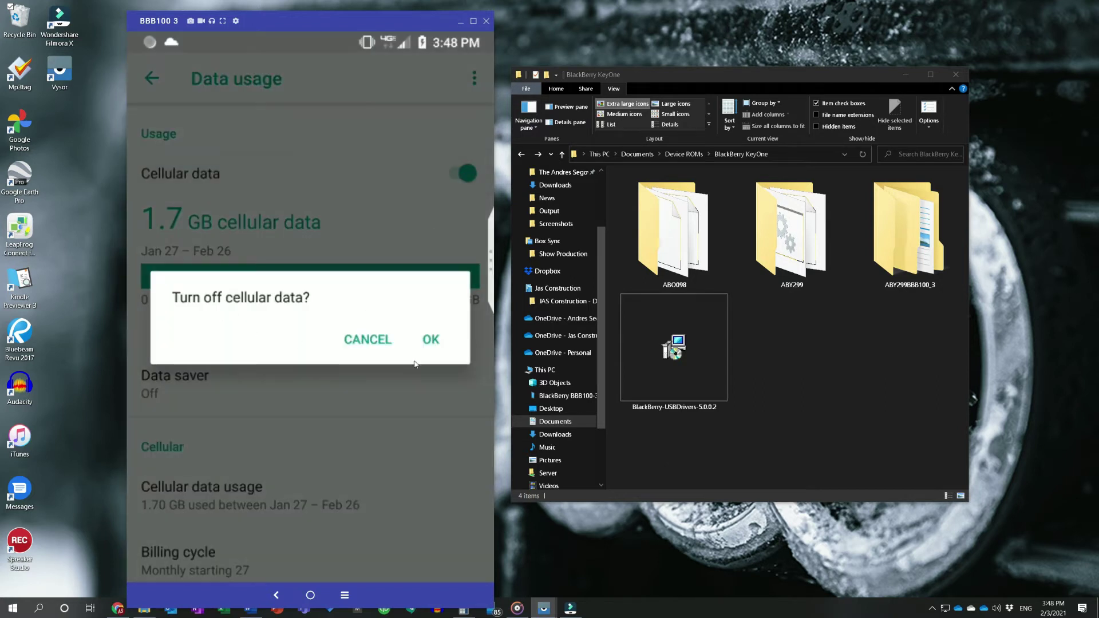
pyautogui.click(431, 340)
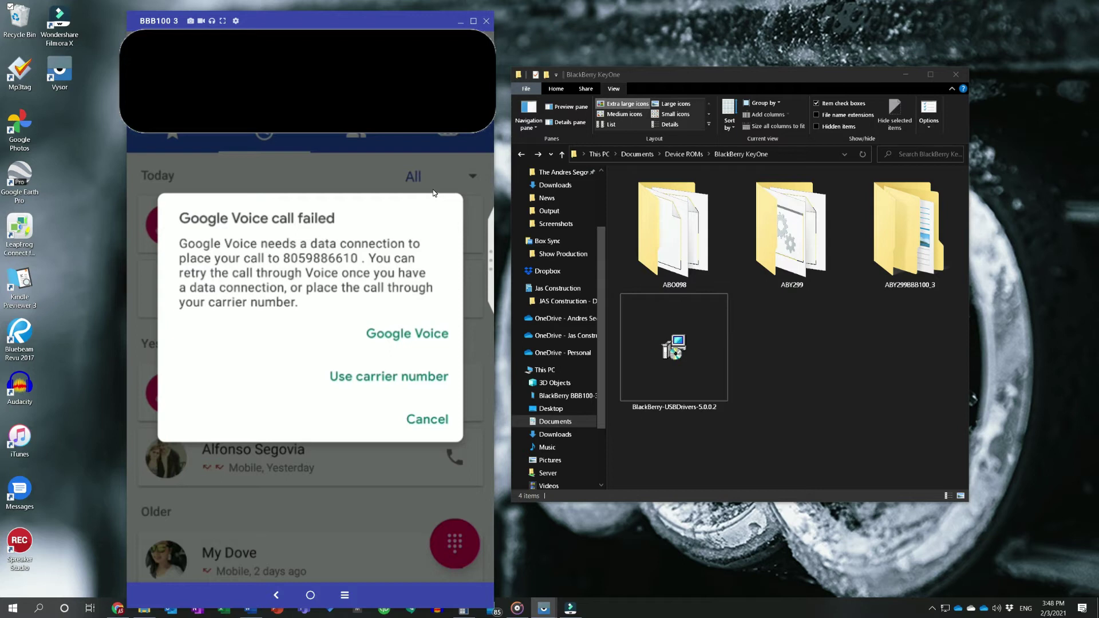
# Step: Dismiss the 'Google Voice call failed' message with Cancel
pyautogui.click(433, 191)
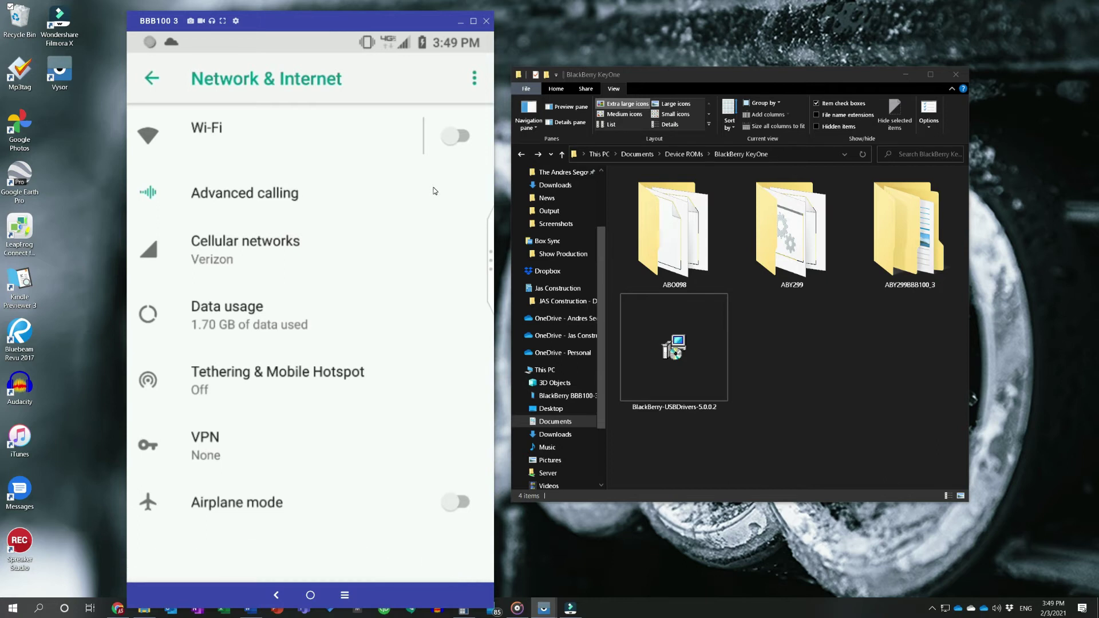
# Step: Return to Settings, open System > About phone and scroll to Android 8.1.0 and build ABY299
pyautogui.press('Escape')
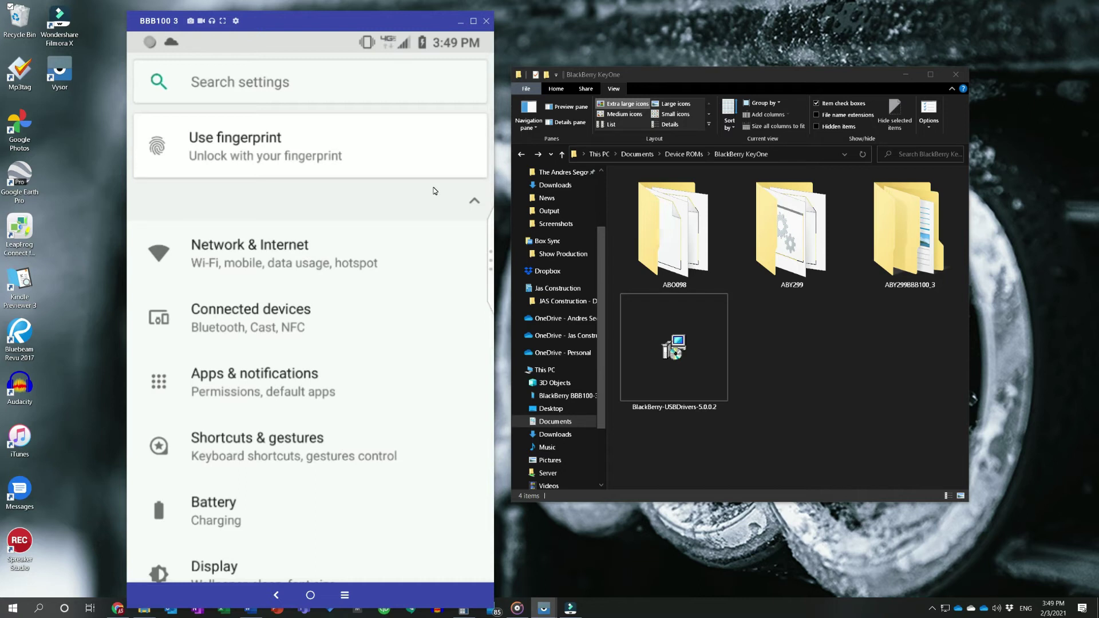
pyautogui.scroll(-10, 434, 191)
pyautogui.press('Return')
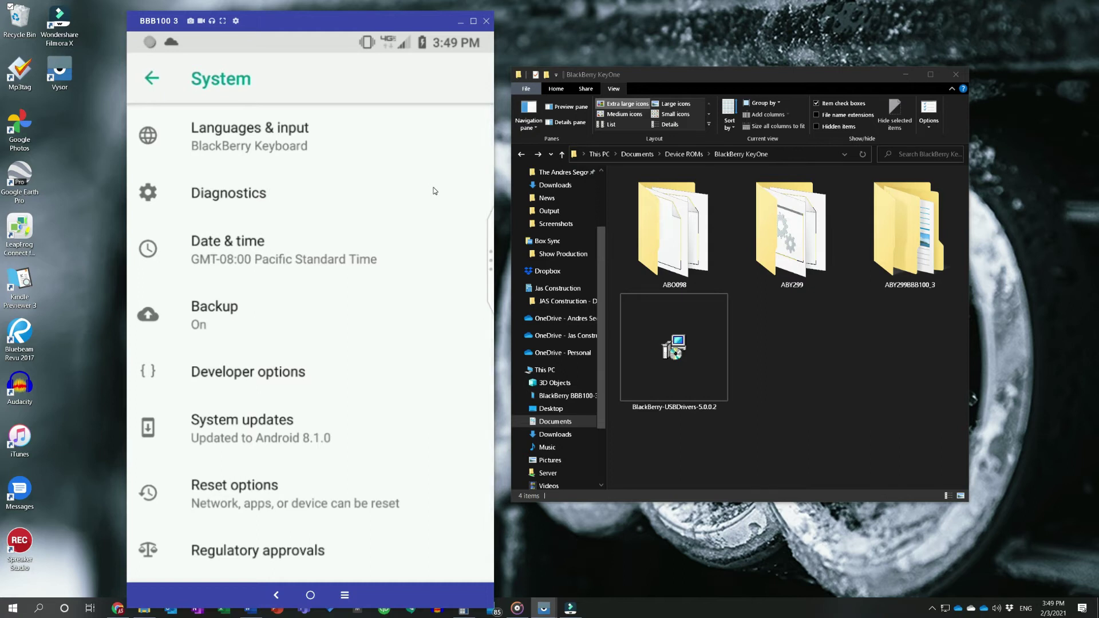
pyautogui.scroll(-2, 434, 190)
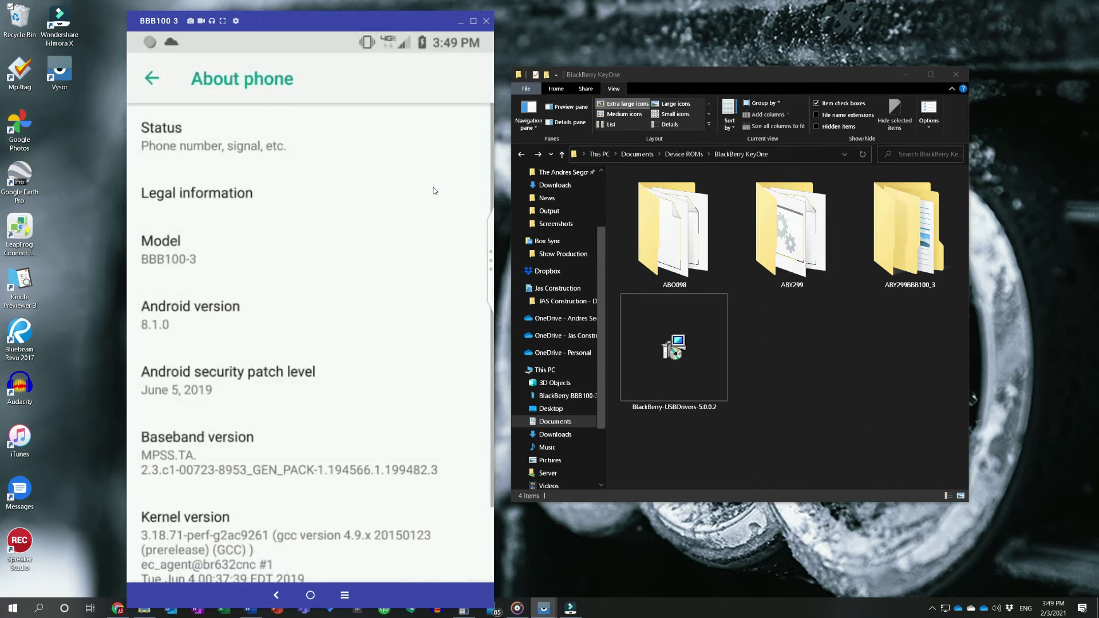
pyautogui.scroll(-2, 433, 191)
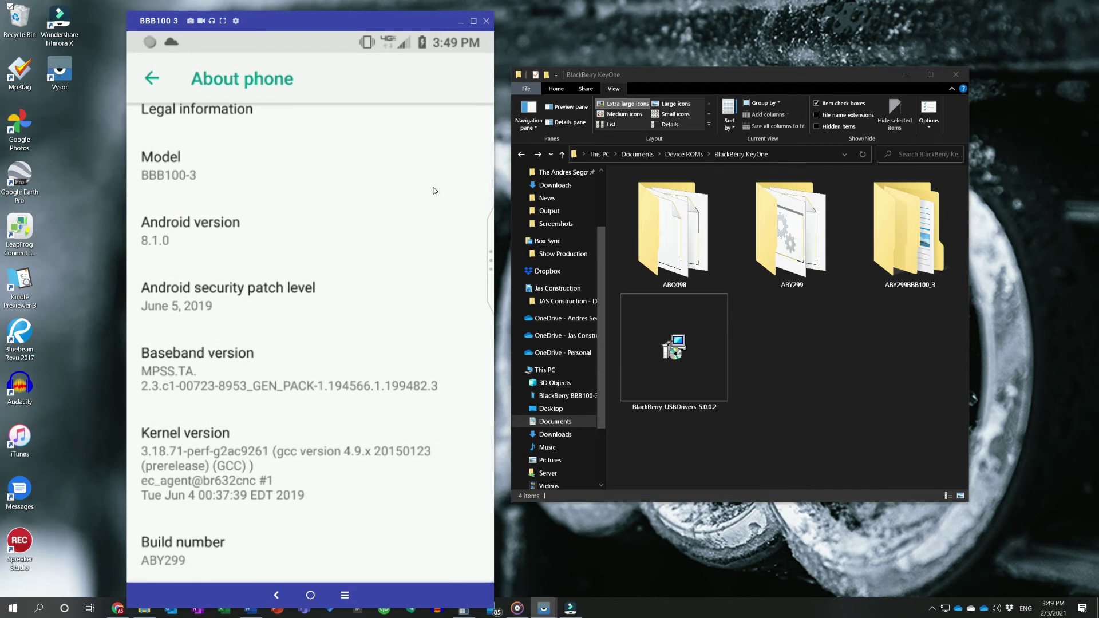
# Step: Minimize Vysor, go up to Device ROMs and open the BlackBerry KeyOne folder
pyautogui.click(460, 21)
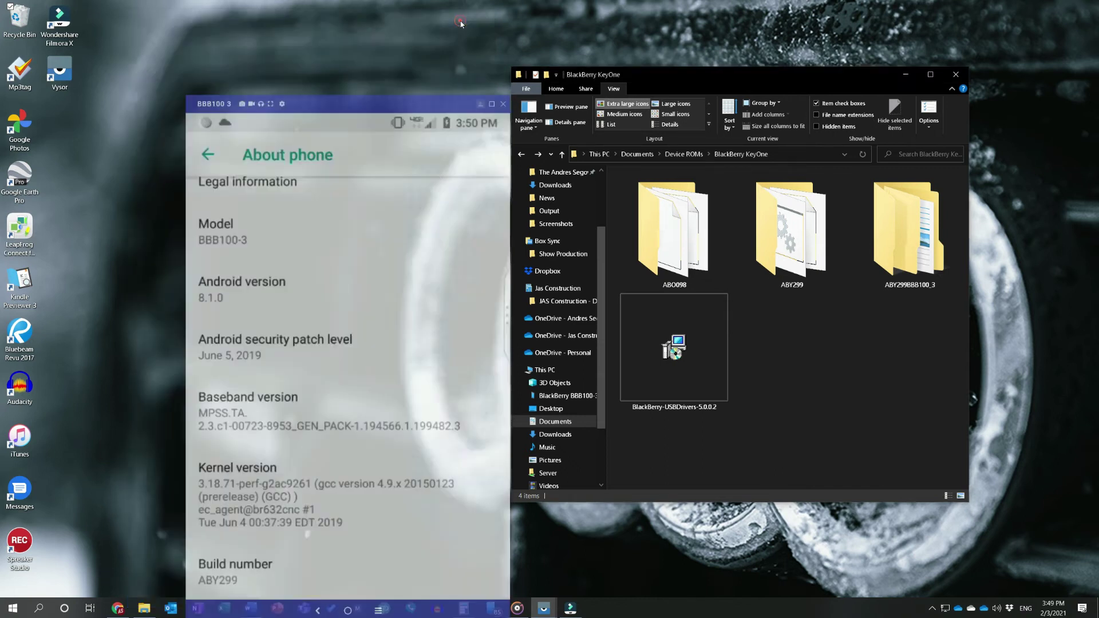
pyautogui.hotkey('alt', 'Up')
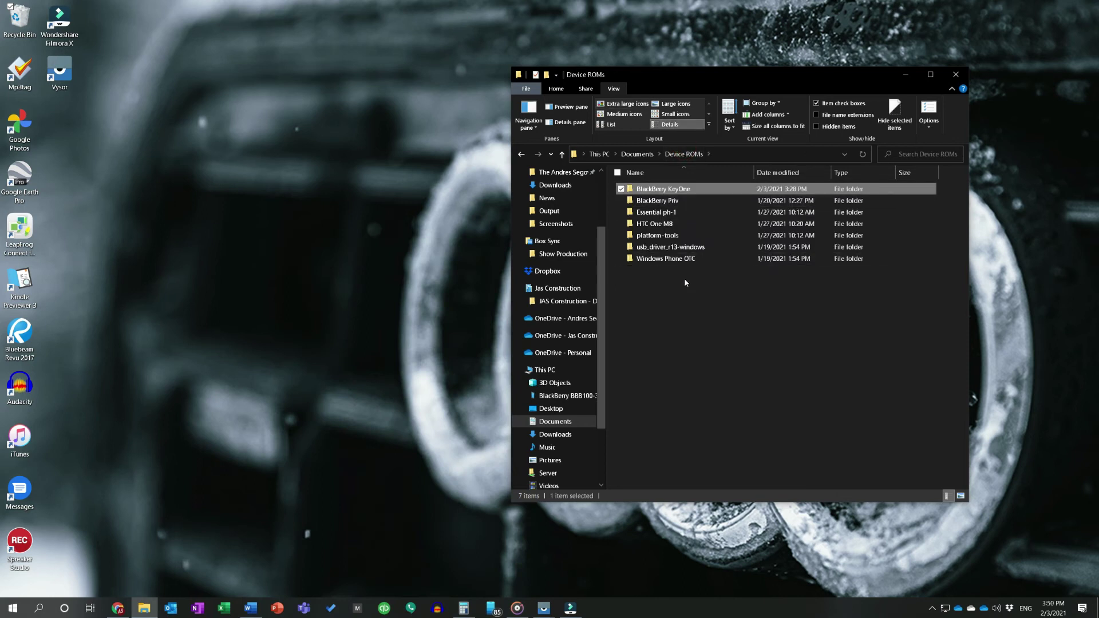
pyautogui.click(691, 316)
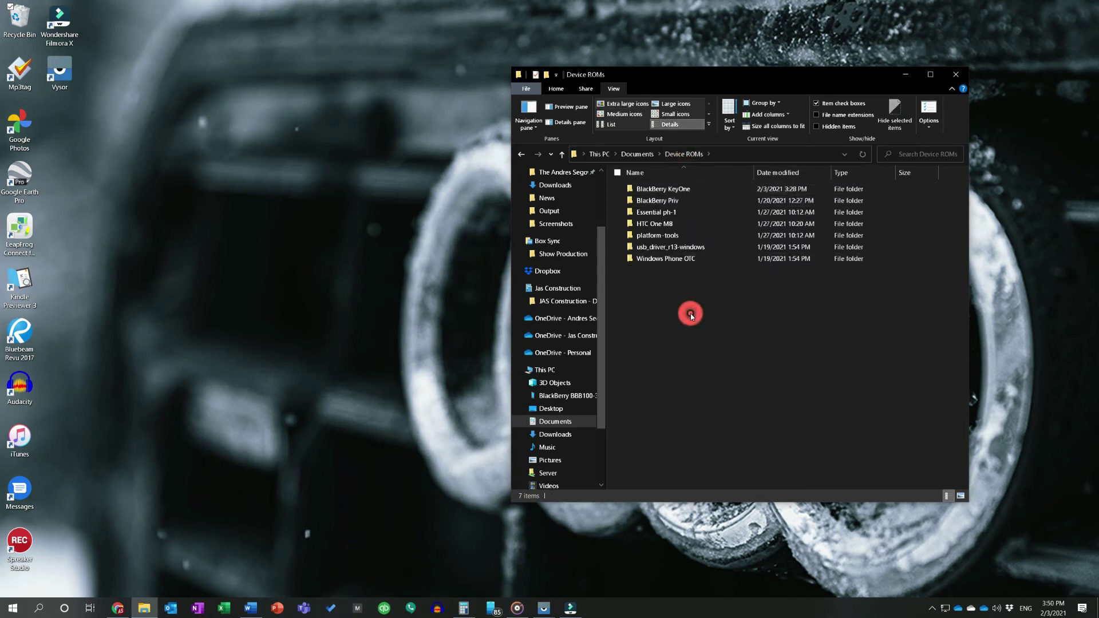
pyautogui.click(664, 225)
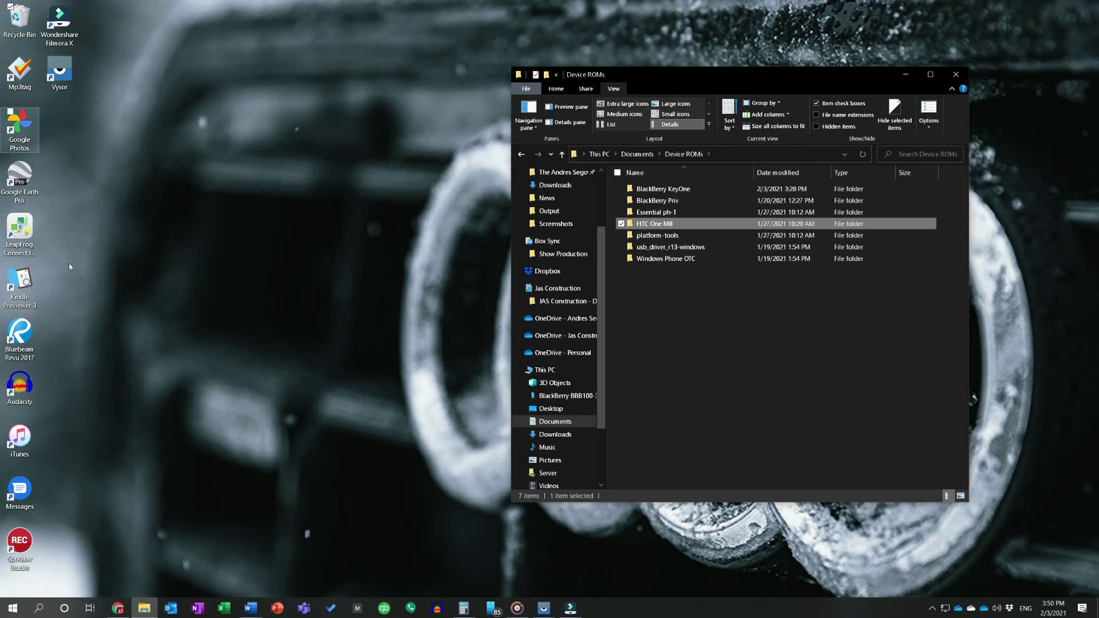
pyautogui.click(667, 213)
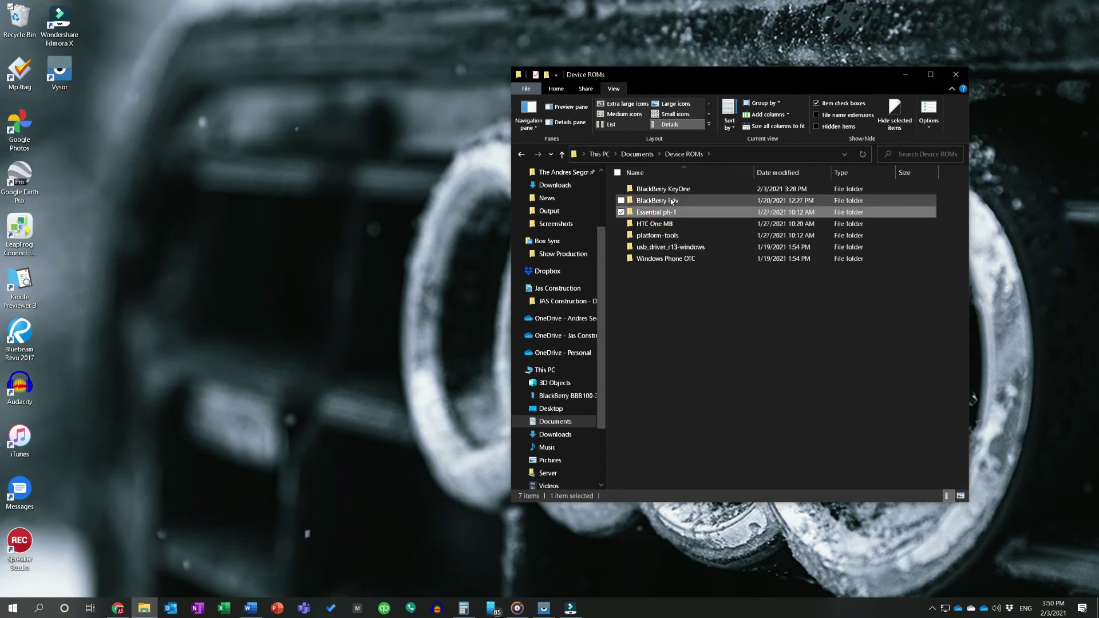
pyautogui.doubleClick(676, 190)
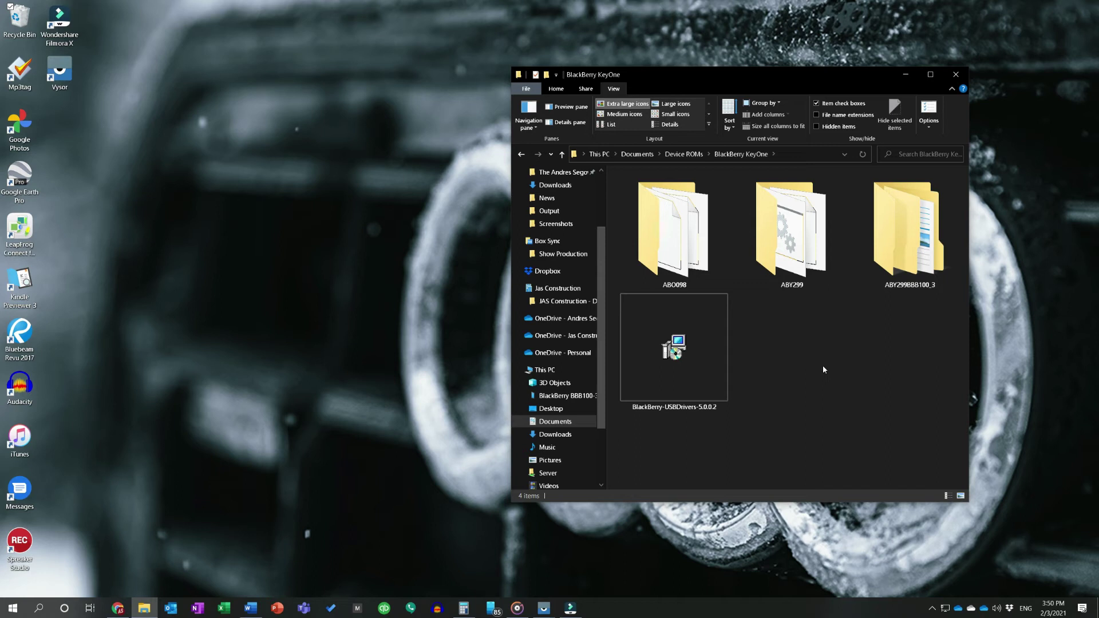
# Step: Highlight ABO098, ABY299 and ABY299BBB100_3 in turn, then return to Device ROMs
pyautogui.click(660, 240)
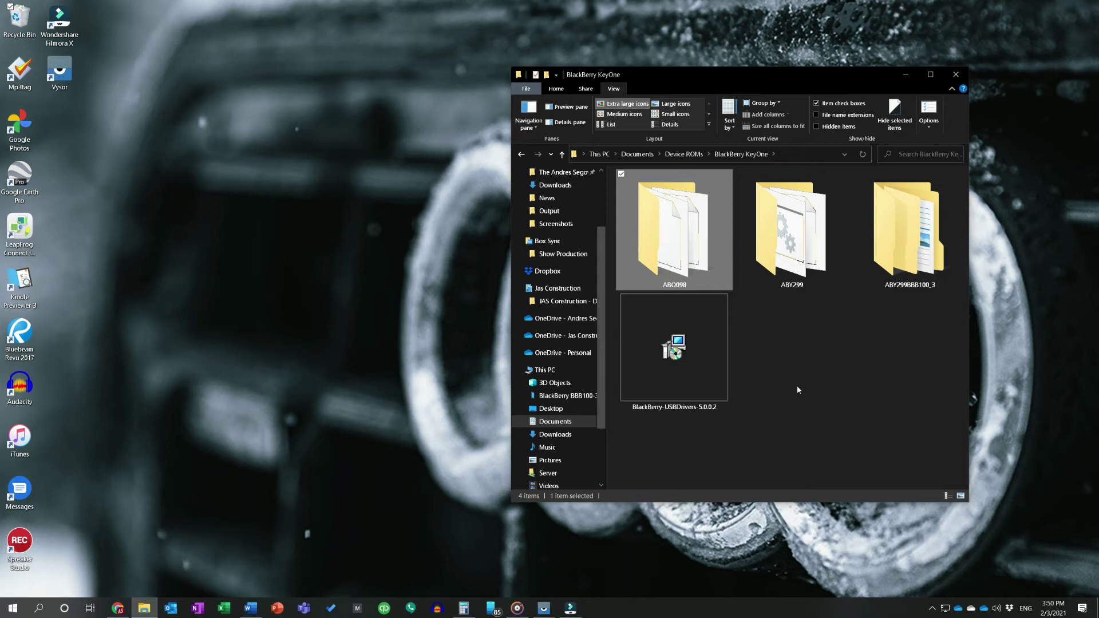
pyautogui.click(802, 233)
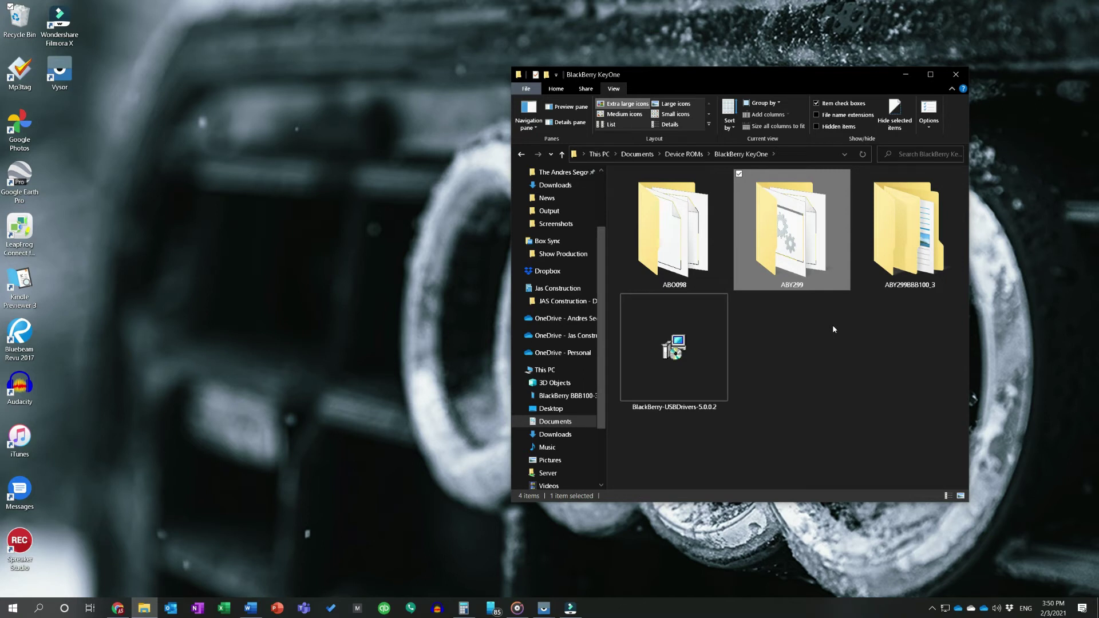
pyautogui.click(905, 256)
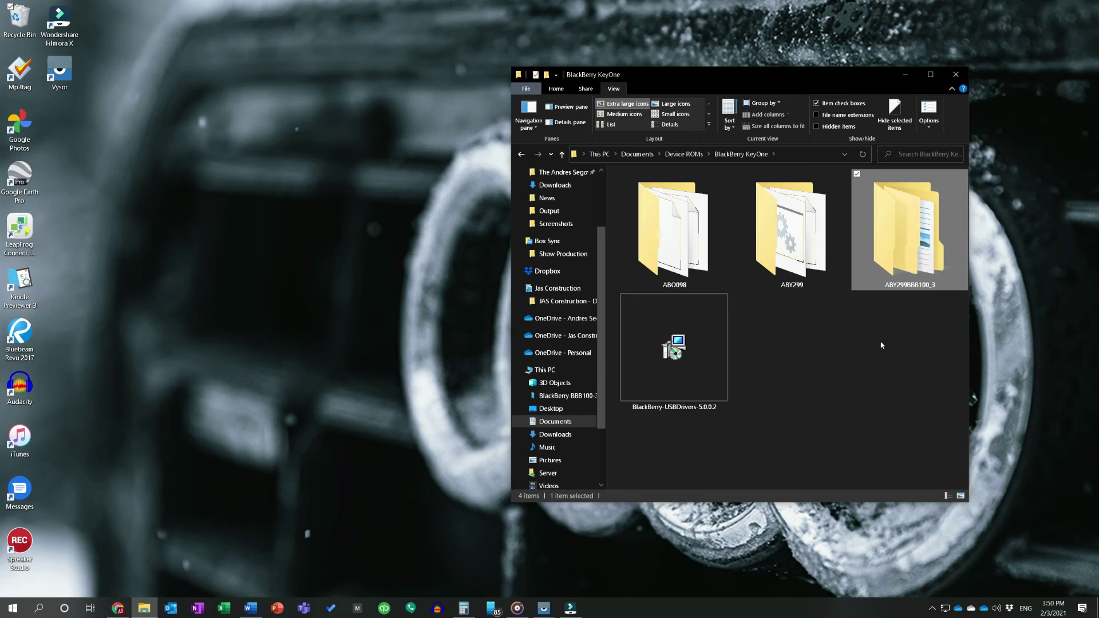
pyautogui.click(782, 353)
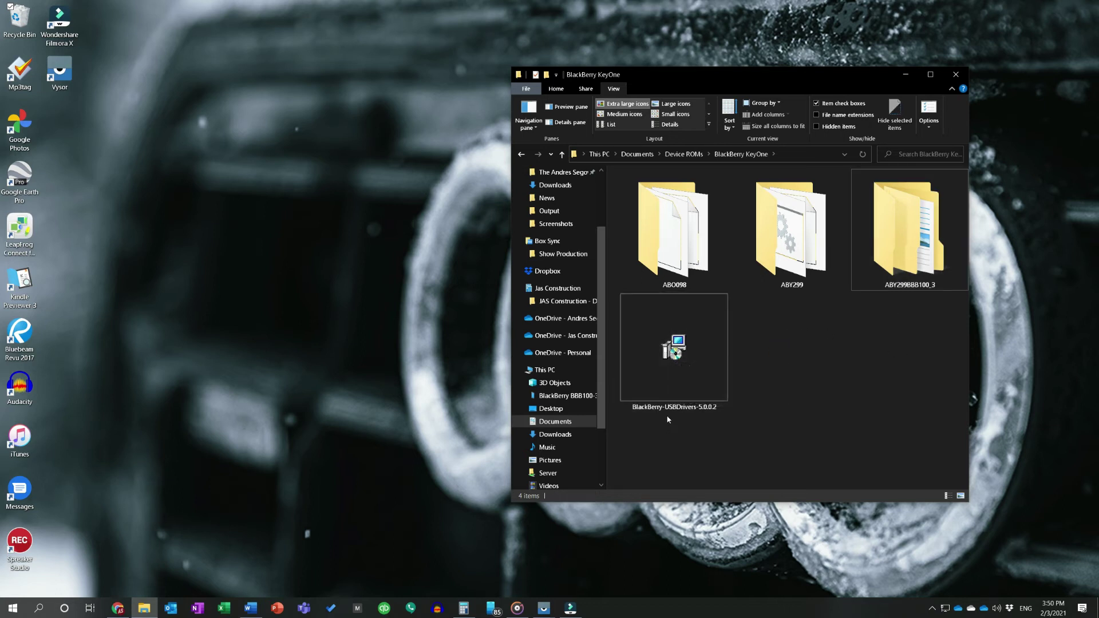
pyautogui.click(688, 154)
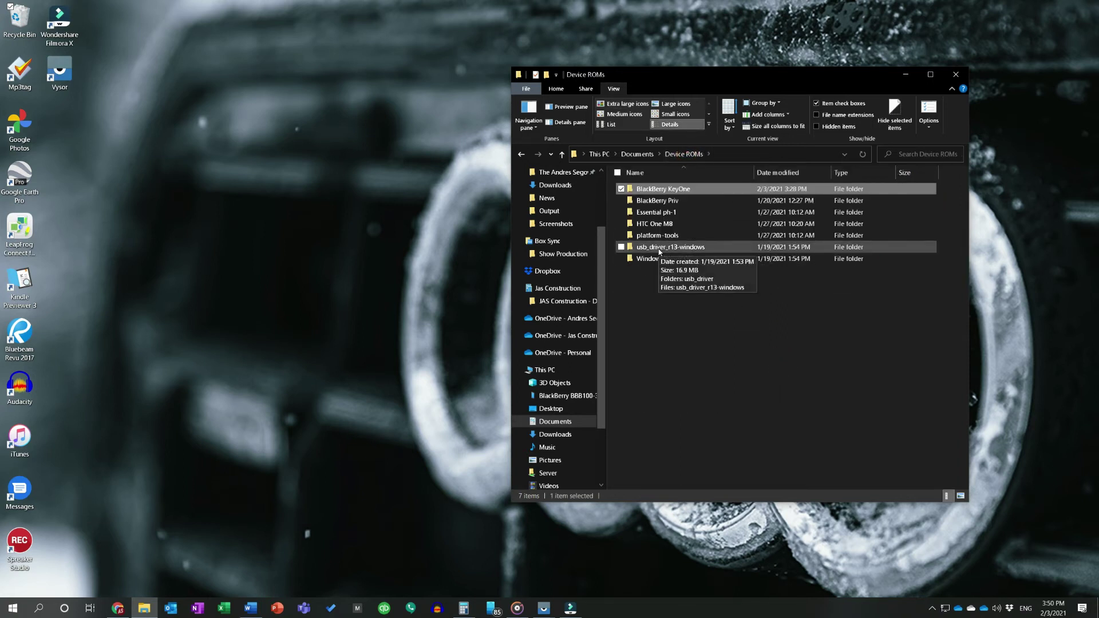
# Step: Peek into platform-tools, then go back and reopen the BlackBerry KeyOne folder
pyautogui.click(661, 250)
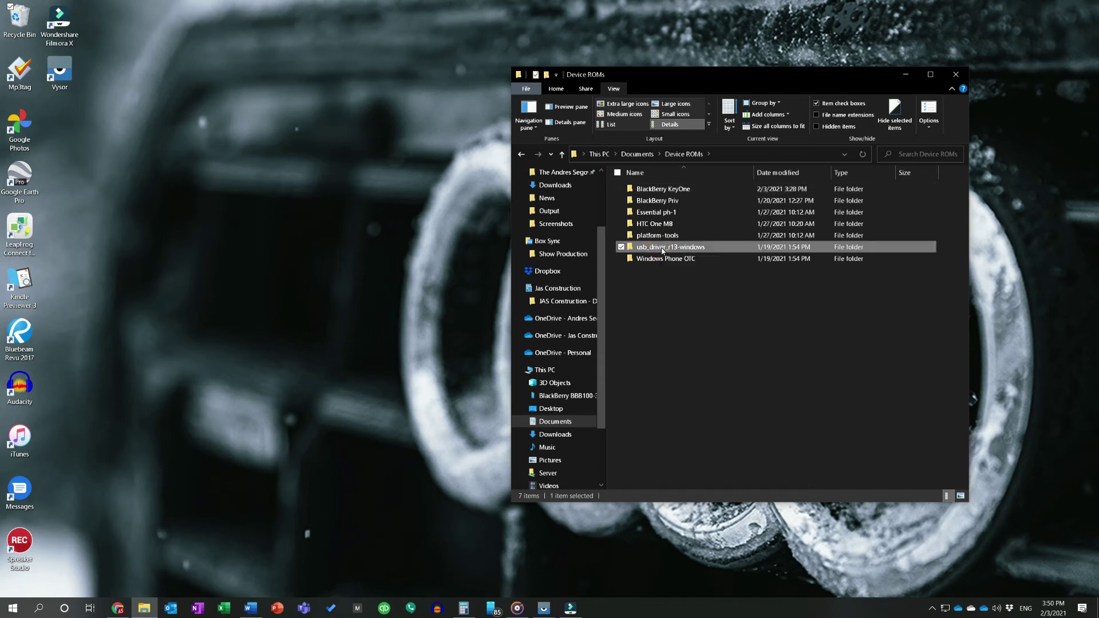
pyautogui.doubleClick(663, 236)
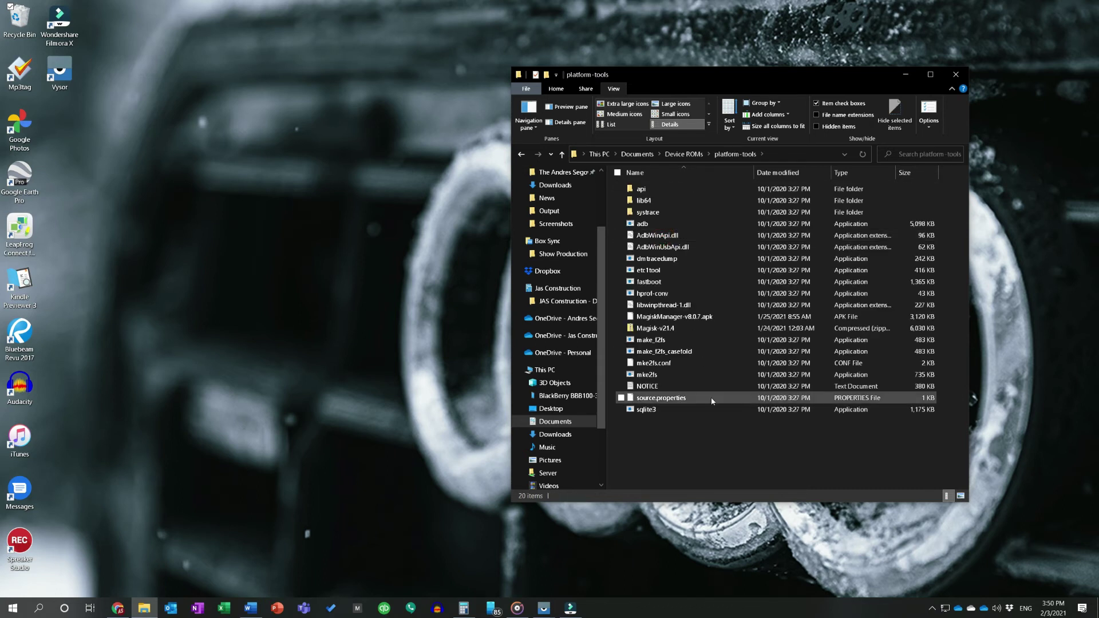
pyautogui.click(521, 155)
pyautogui.click(668, 192)
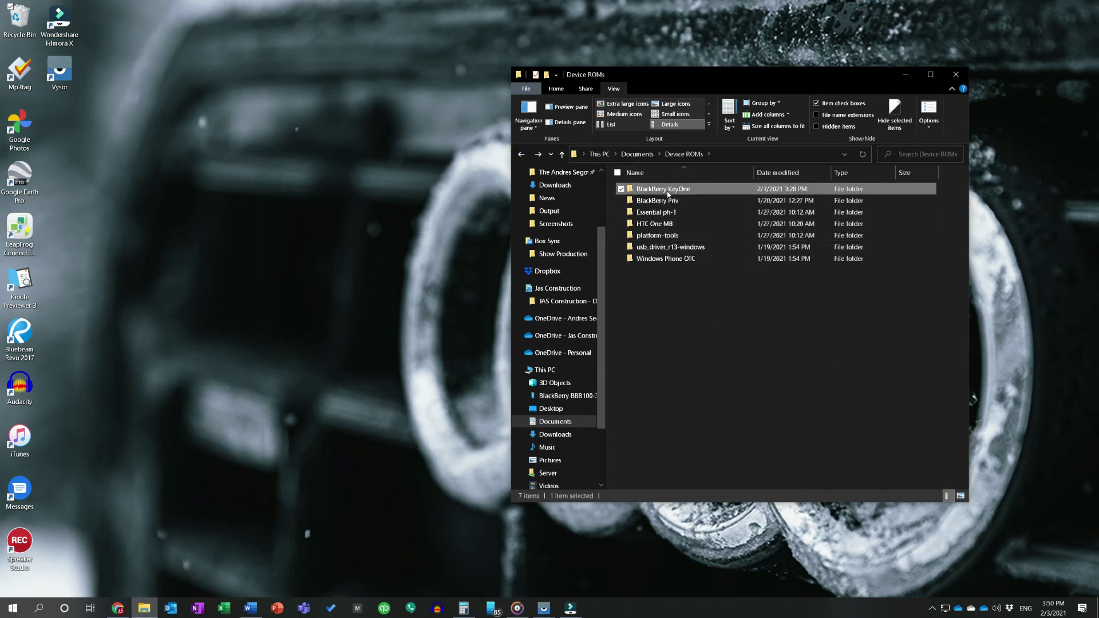
pyautogui.doubleClick(668, 192)
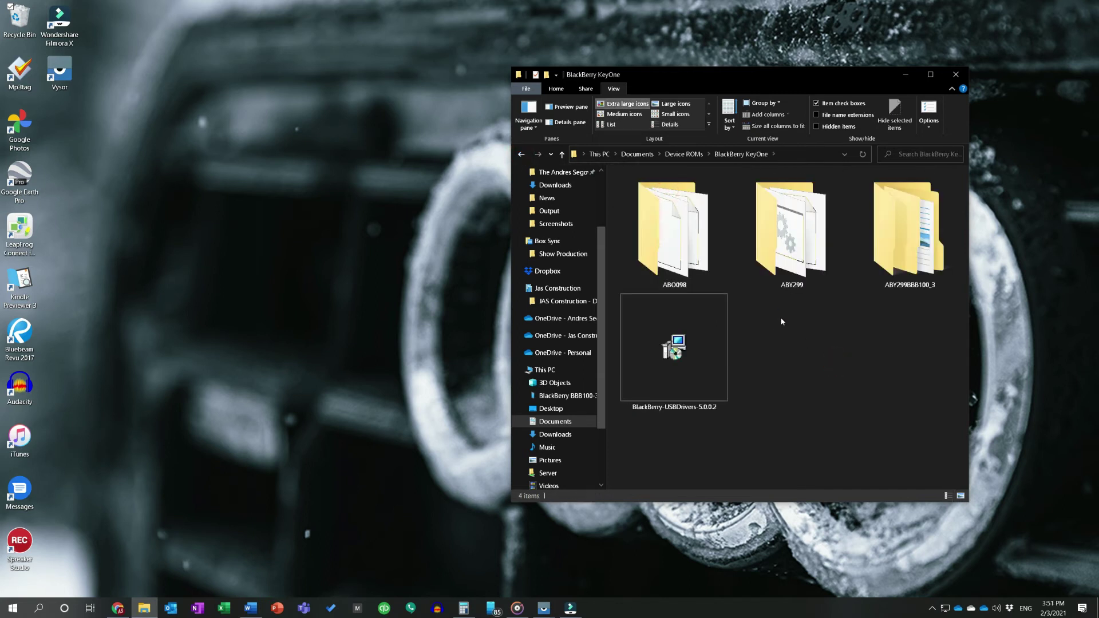
# Step: Drag a selection rectangle onto the ABY299 folder to select it
pyautogui.moveTo(782, 322); pyautogui.dragTo(813, 214)
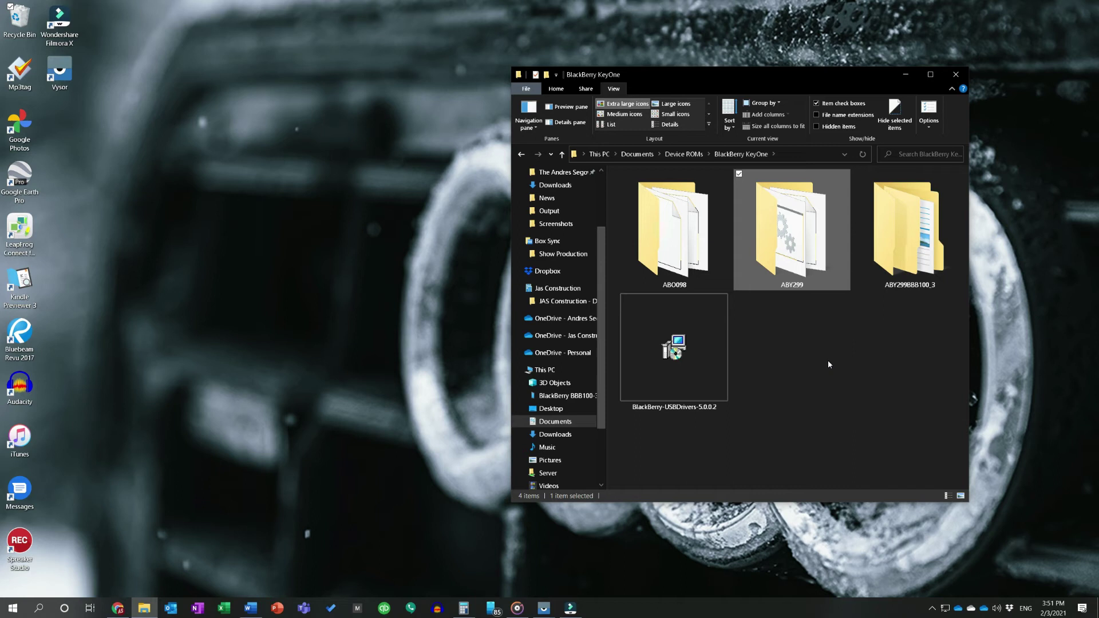
# Step: Cancel a rename of ABY299, keeping its name, and select ABO098 instead
pyautogui.click(796, 285)
pyautogui.click(794, 392)
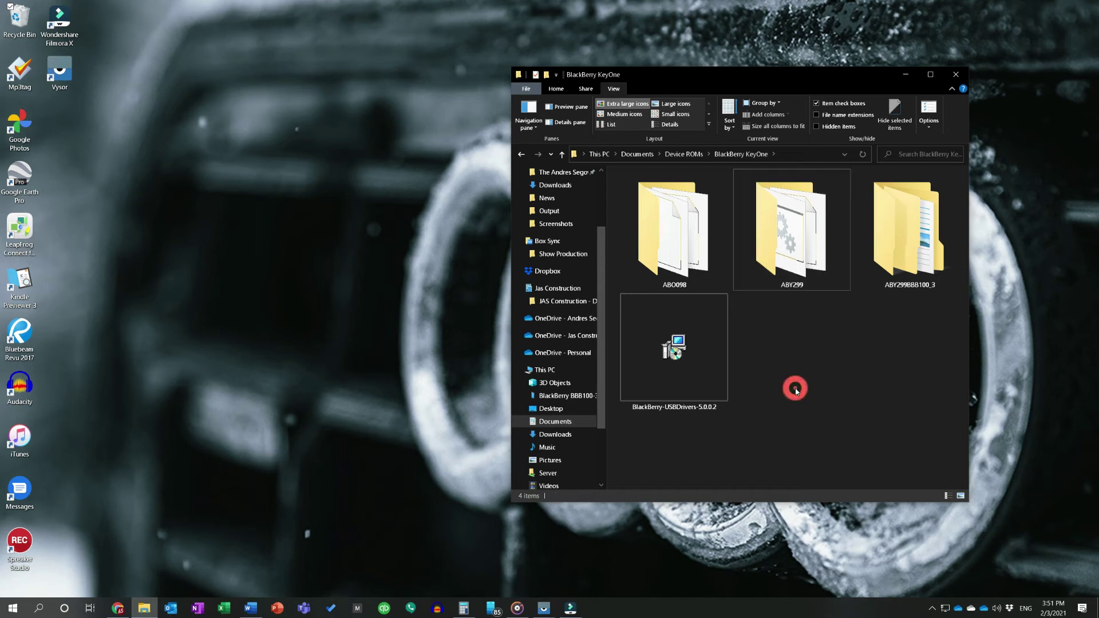
pyautogui.click(677, 256)
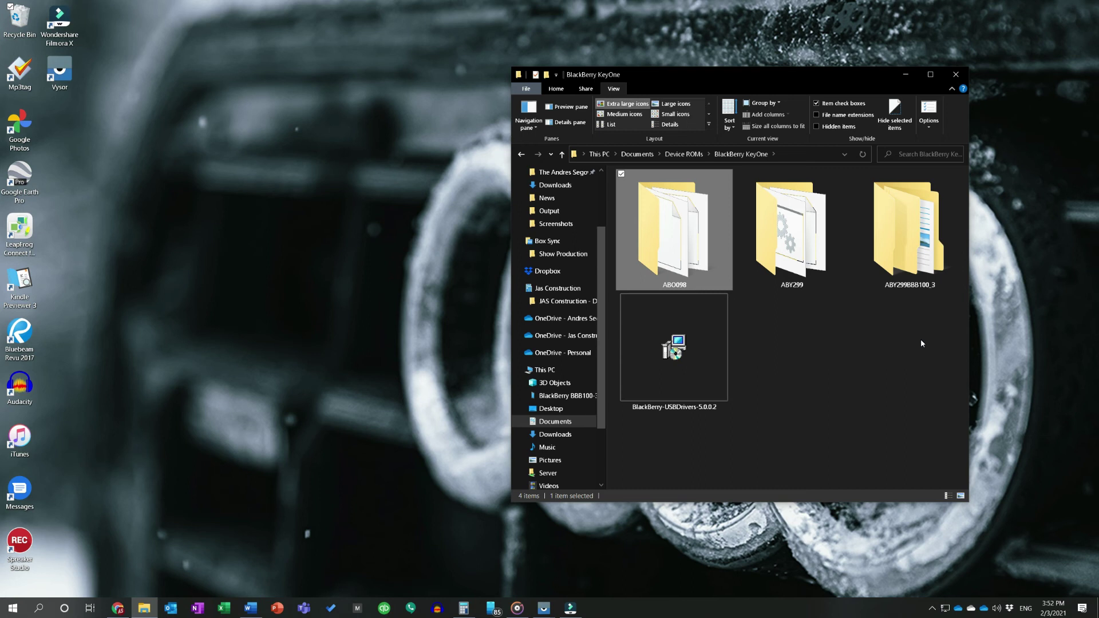
# Step: Deselect the USB driver installer, bring the Vysor phone mirror back, and swipe to unlock it
pyautogui.click(667, 446)
pyautogui.click(822, 380)
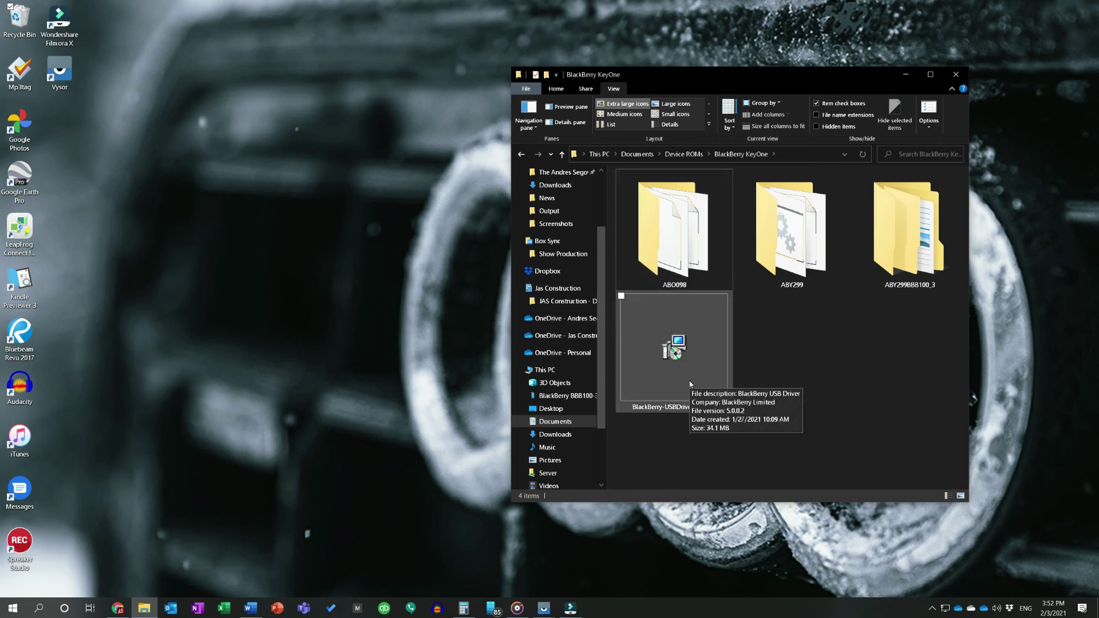
pyautogui.click(823, 363)
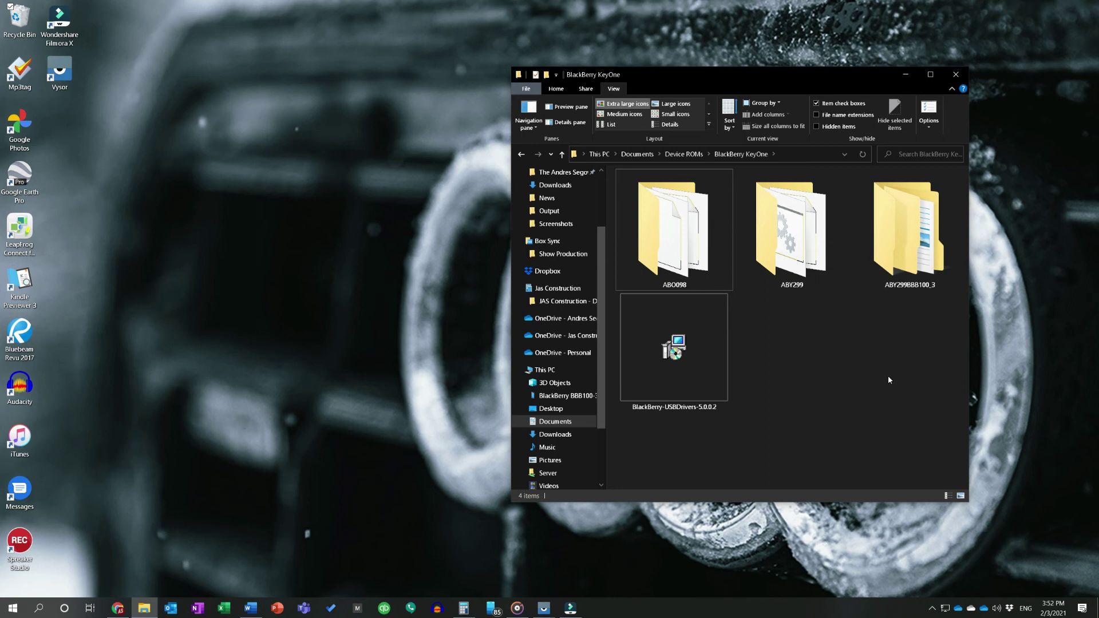
pyautogui.click(544, 607)
pyautogui.moveTo(318, 447); pyautogui.dragTo(302, 446)
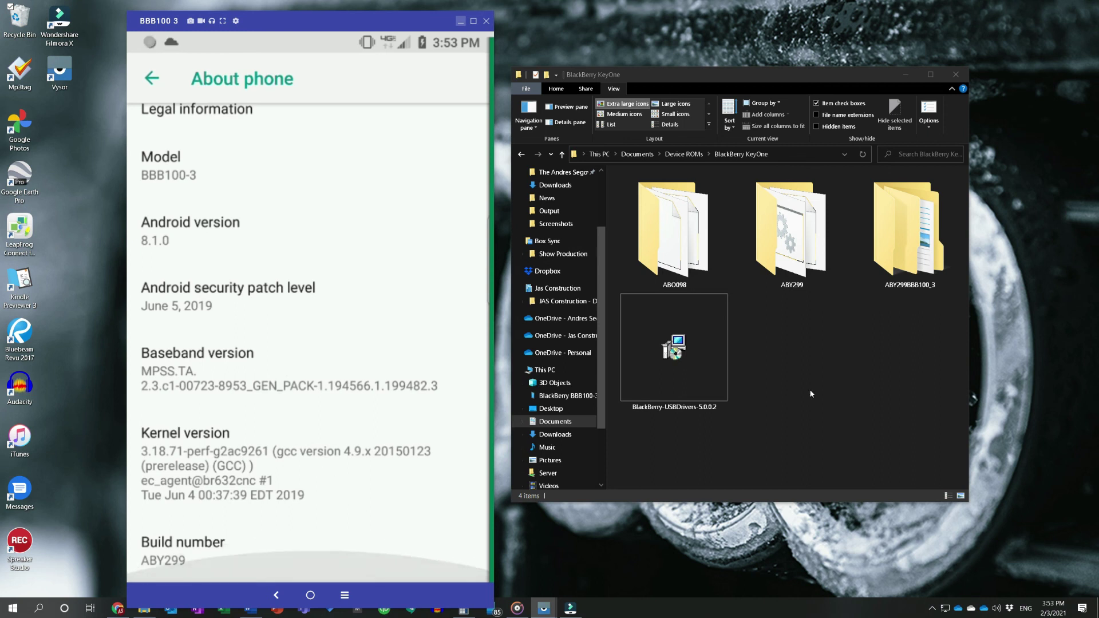
# Step: Clear all notifications on the mirrored KEYone, then make the ROM folder window active again
pyautogui.click(852, 377)
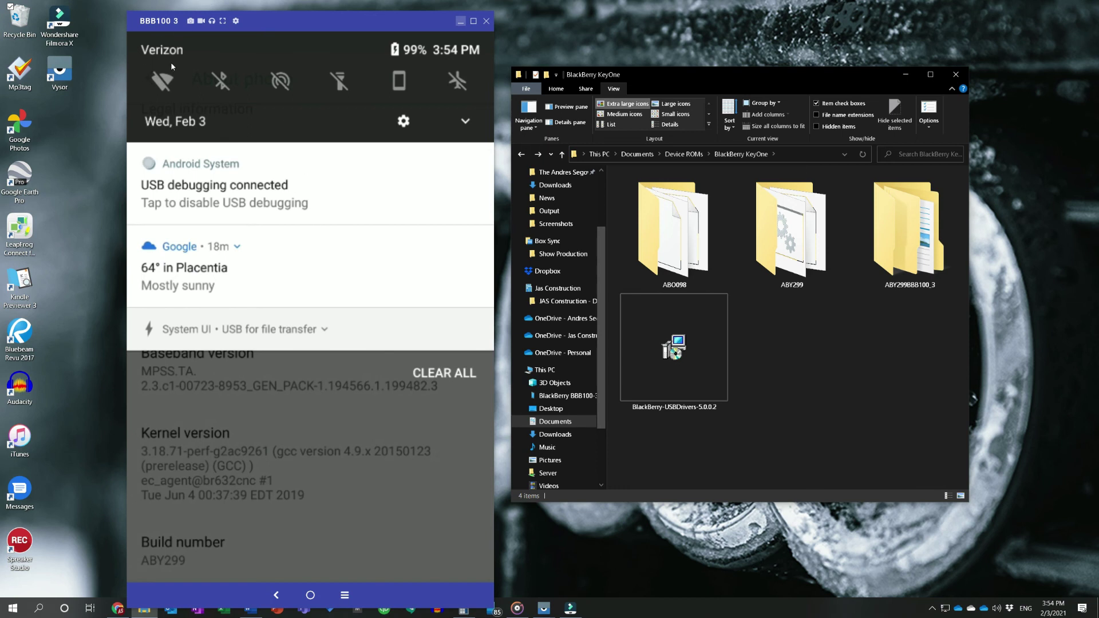
pyautogui.click(440, 372)
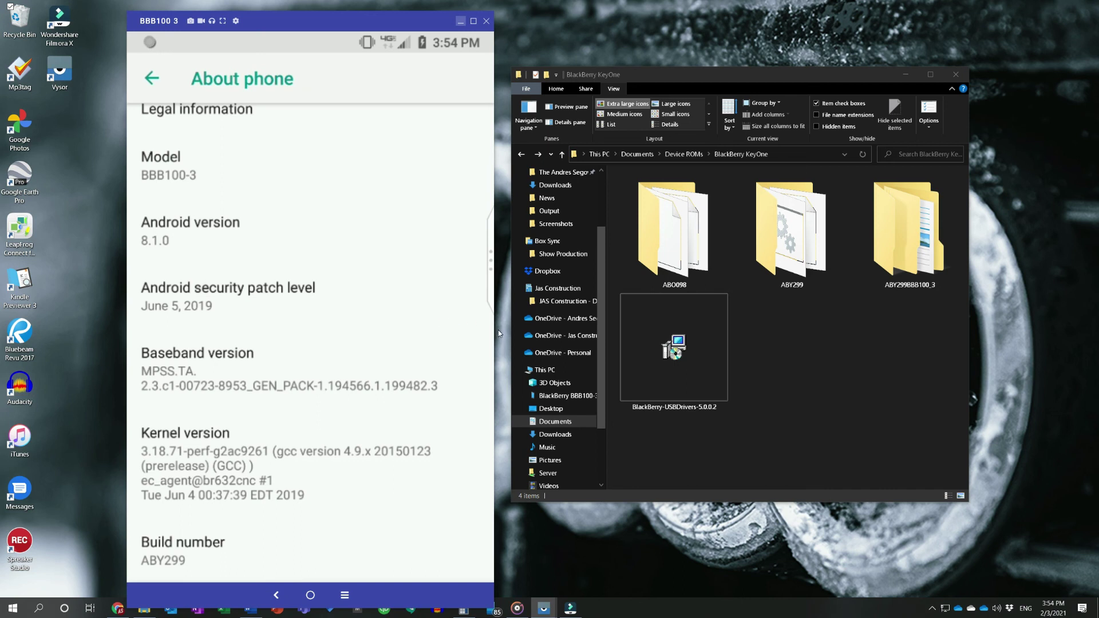
pyautogui.click(909, 353)
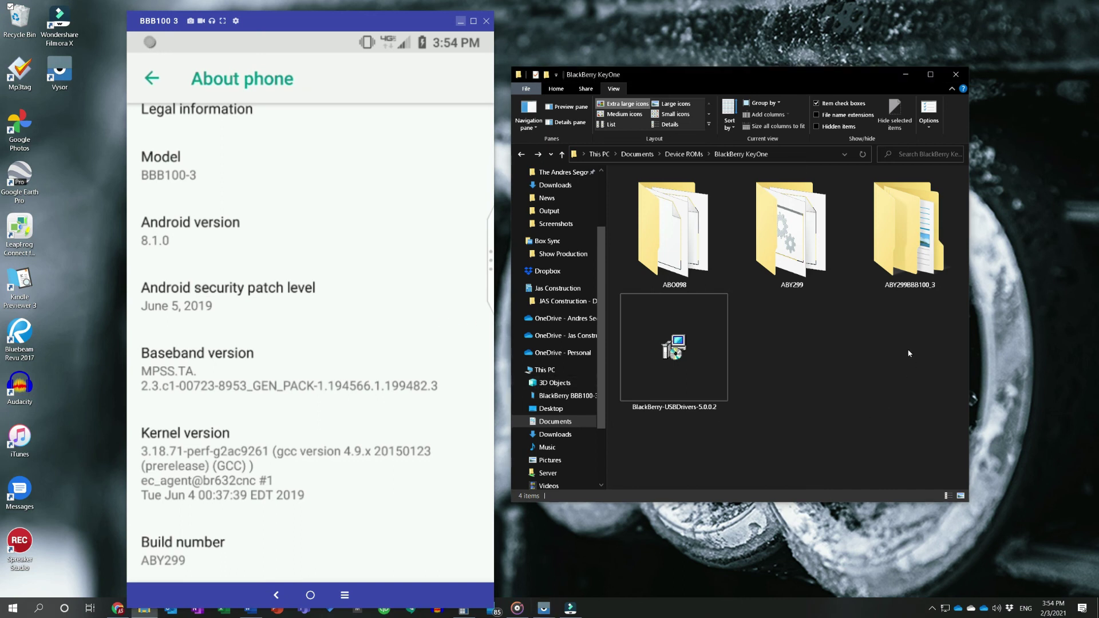